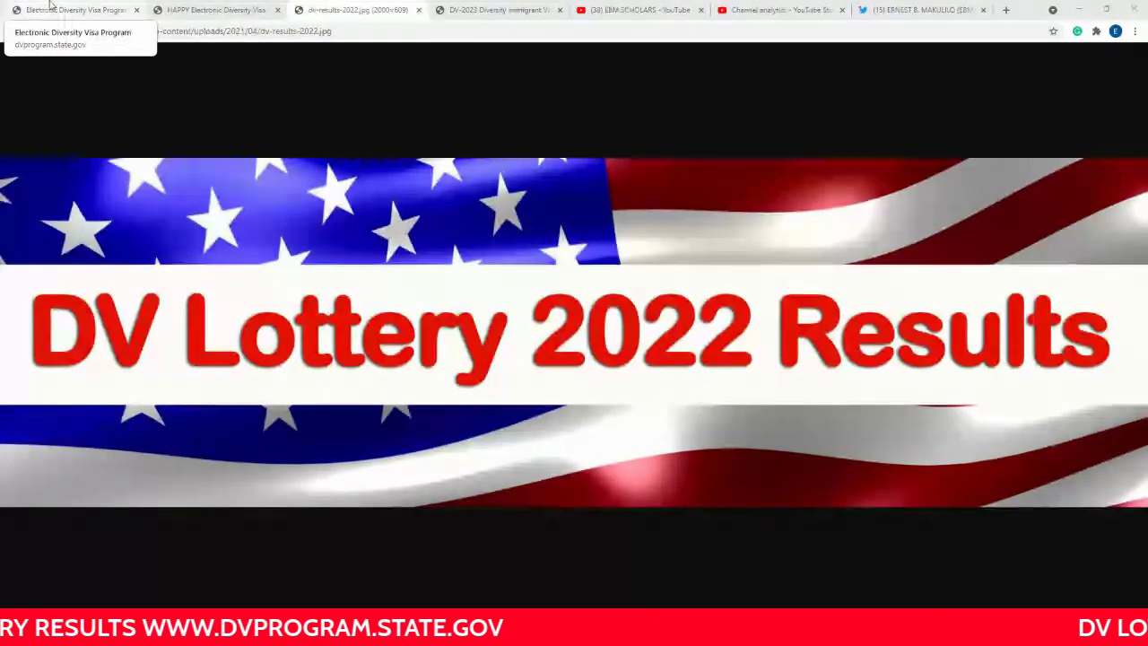
# Switch to the dvprogram.state.gov tab and open Entrant Status Check from the home page.
pyautogui.click(51, 8)
pyautogui.click(200, 28)
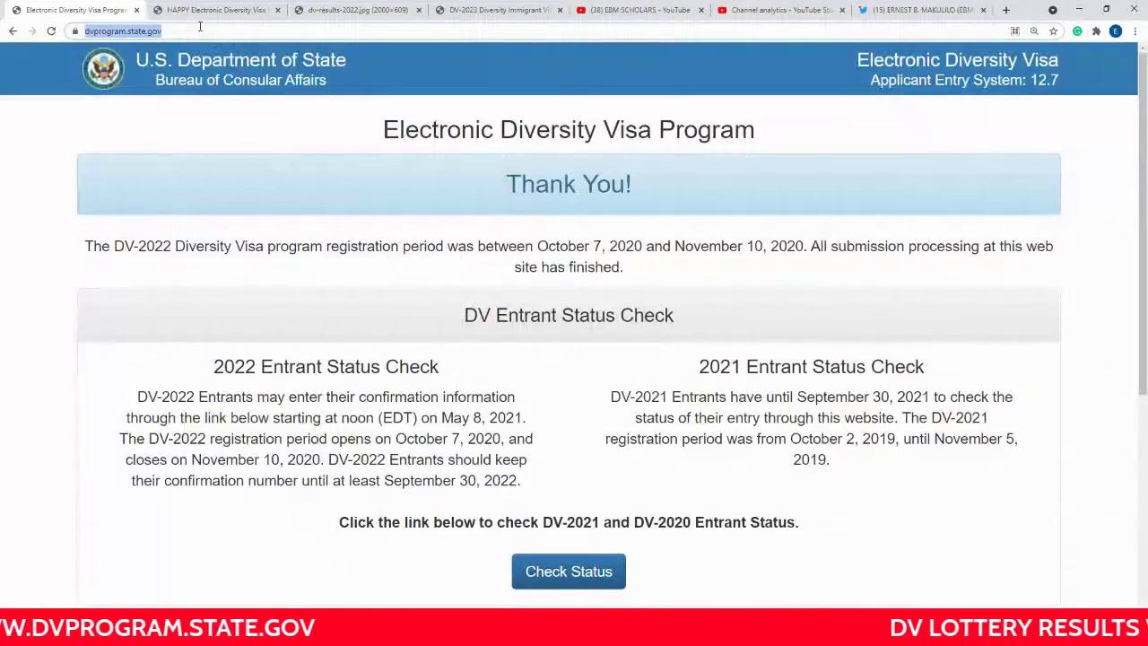
pyautogui.press('Escape')
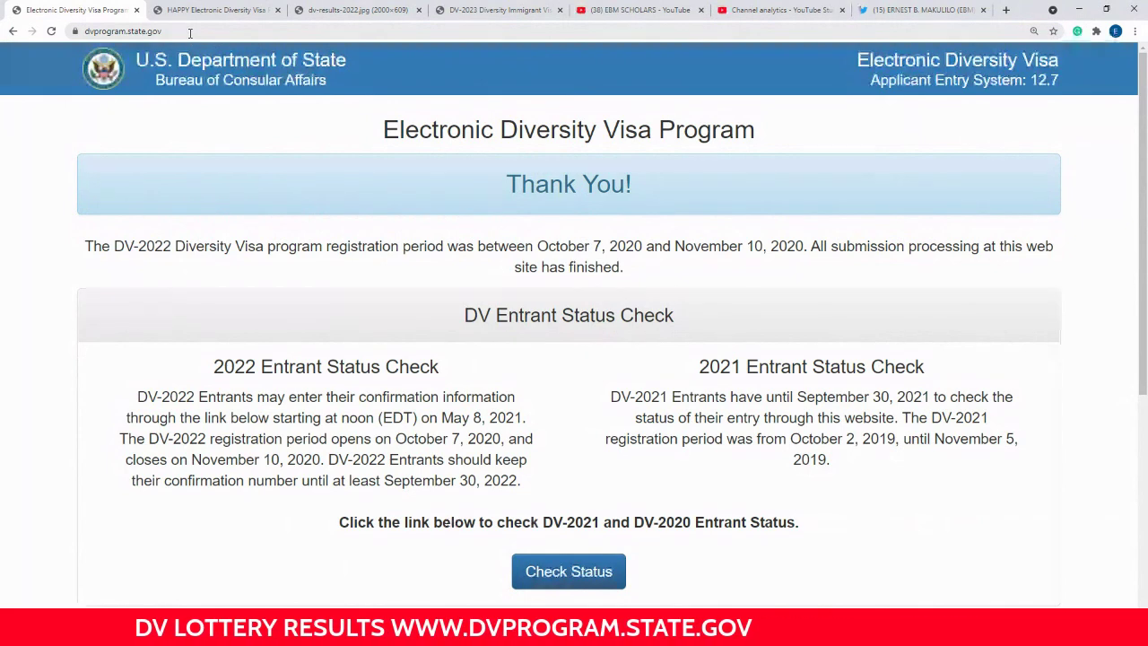
pyautogui.scroll(-2, 570, 392)
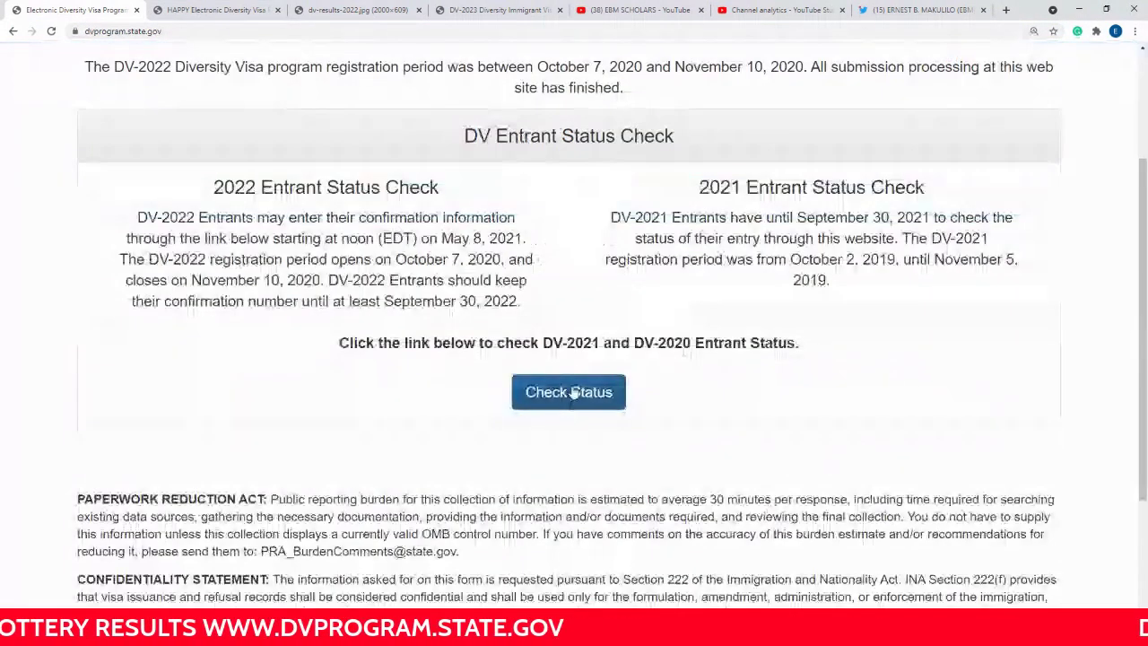
pyautogui.click(123, 32)
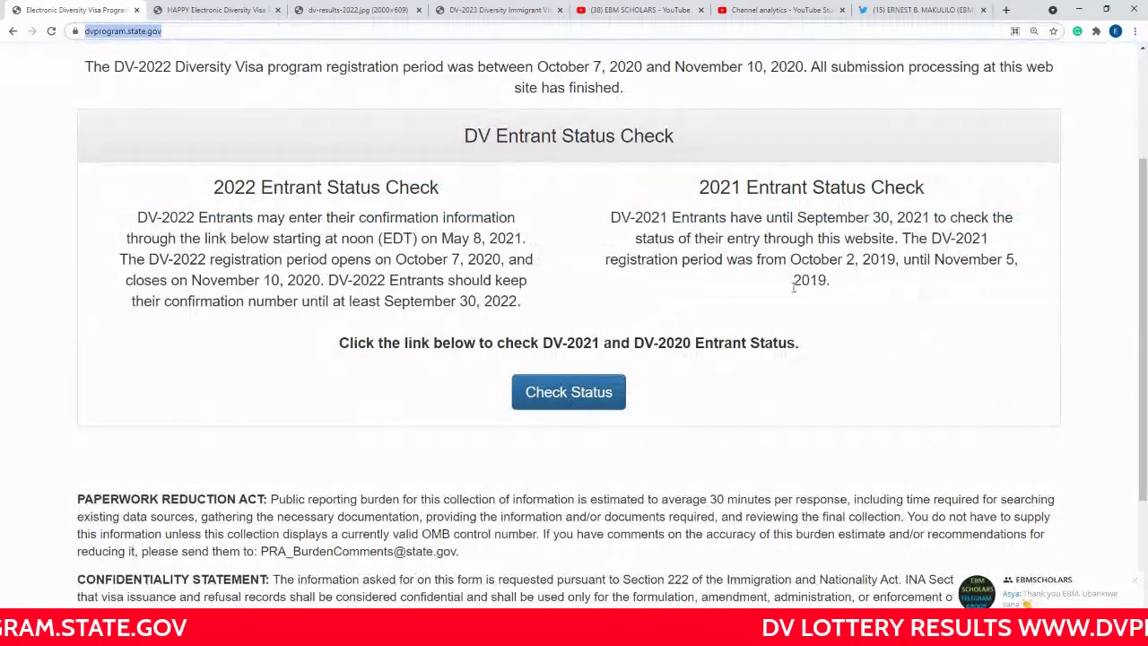
pyautogui.click(566, 394)
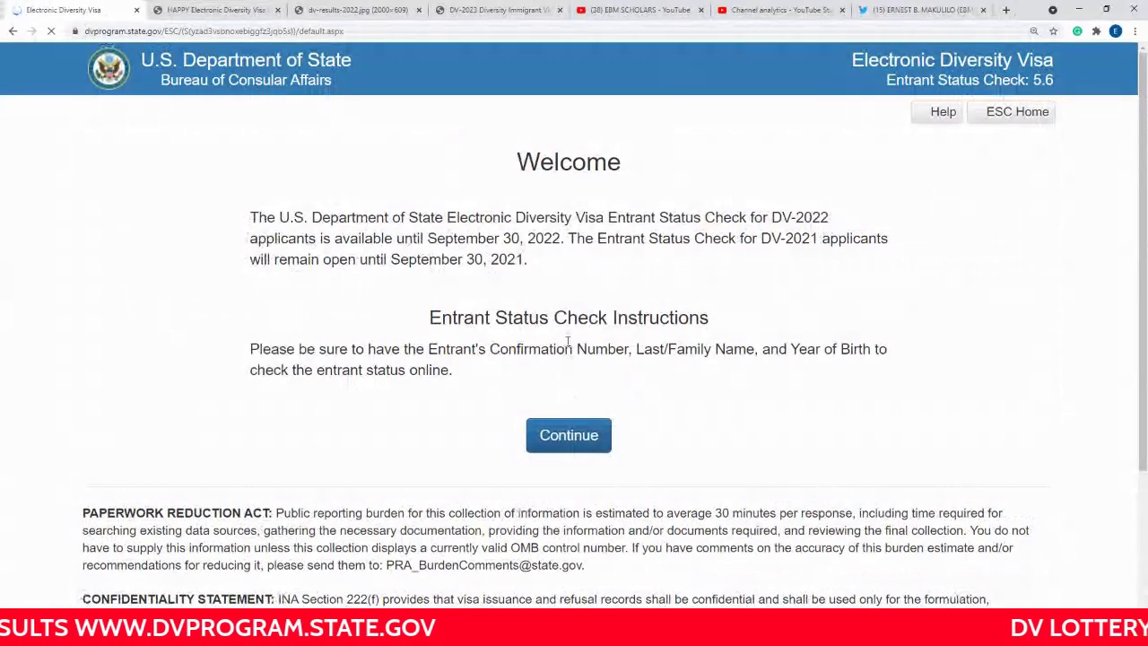
# Continue past the welcome instructions to the Enter Entrant Information form's confirmation number field.
pyautogui.click(568, 435)
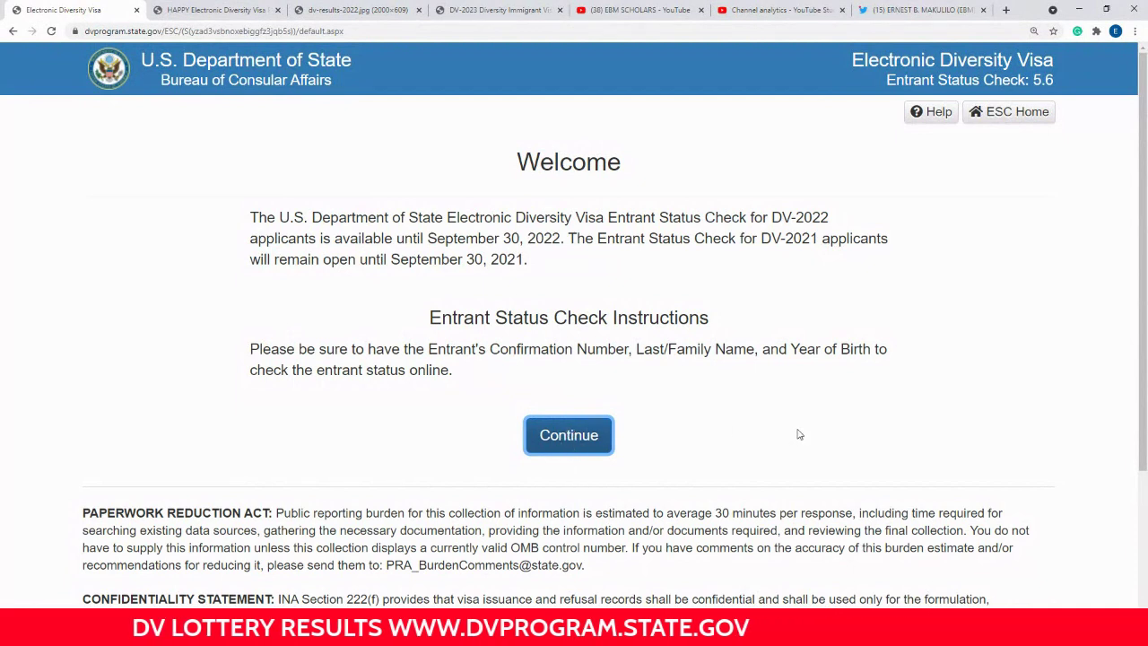
pyautogui.click(589, 436)
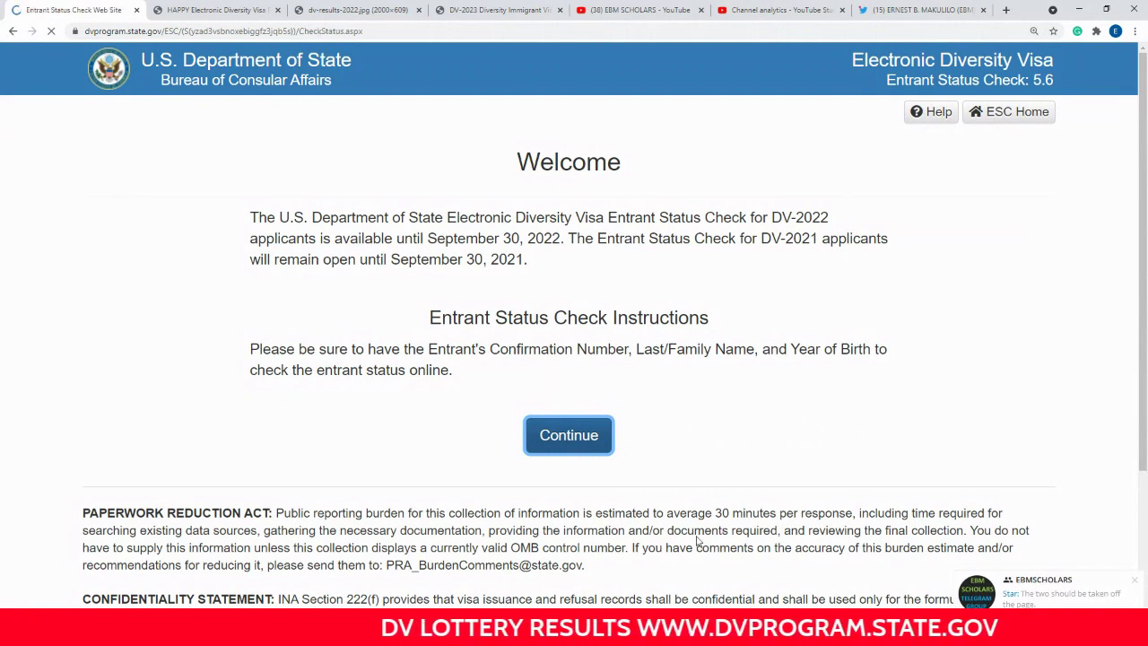
pyautogui.click(193, 332)
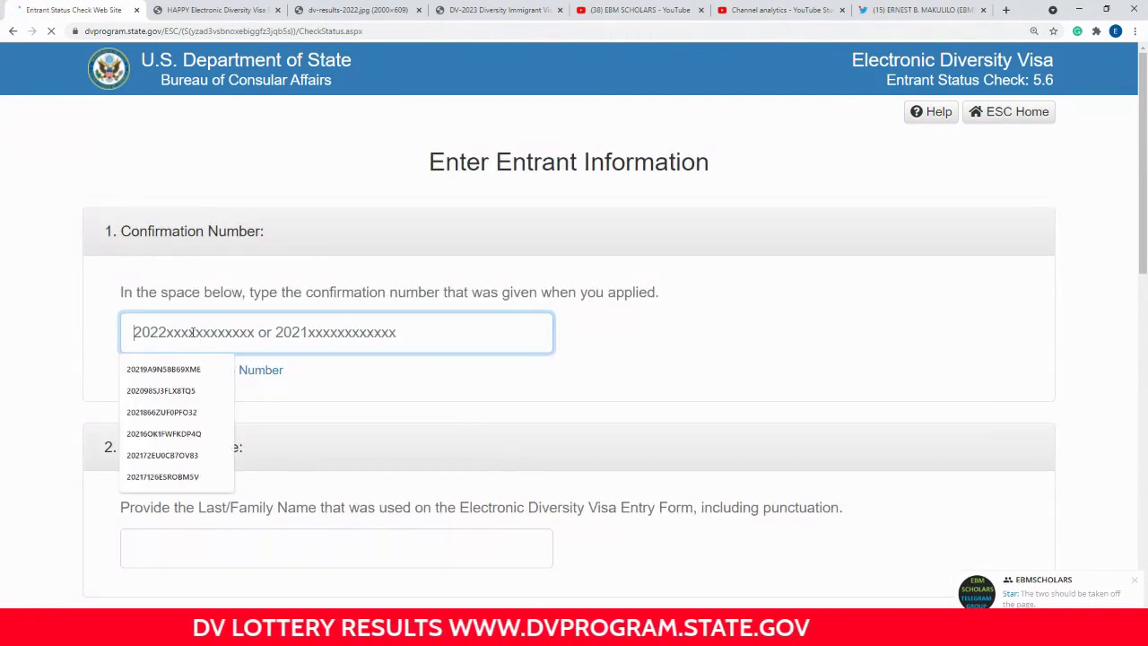
# Fill in the saved confirmation number from autocomplete and copy it to the clipboard.
pyautogui.write('2022')
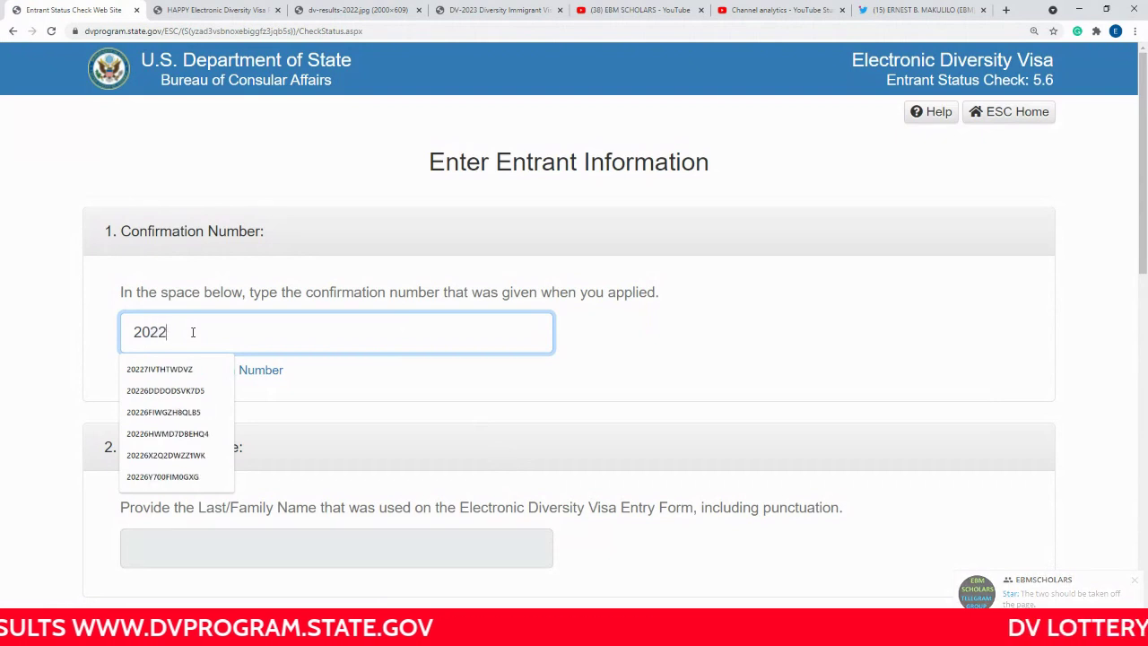
pyautogui.write('6')
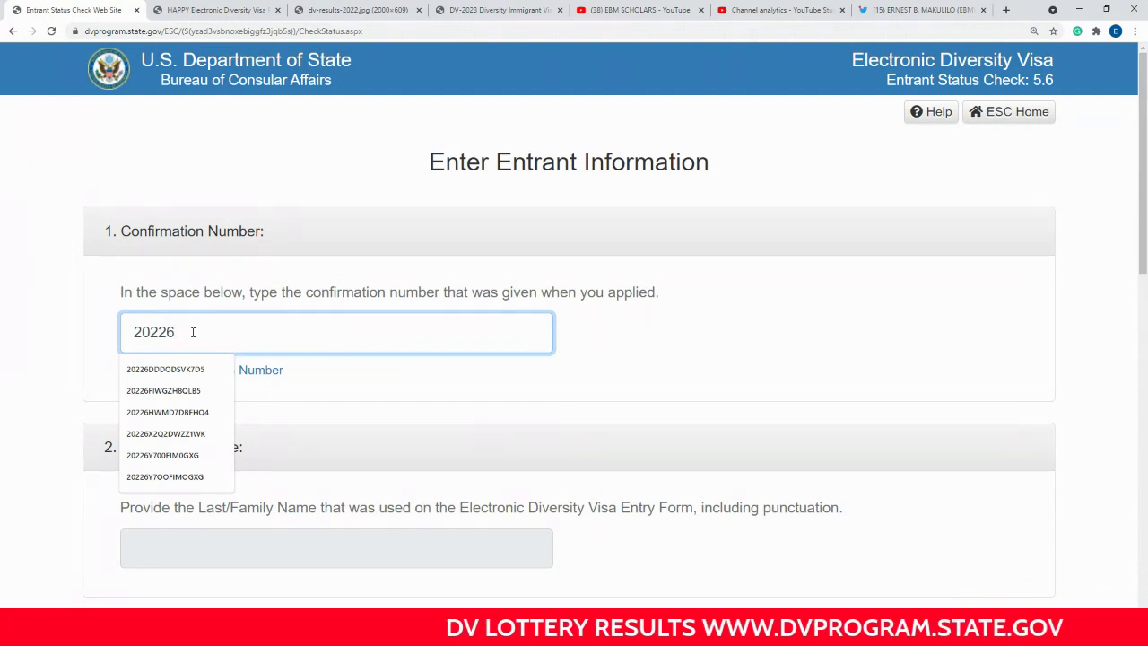
pyautogui.write('x')
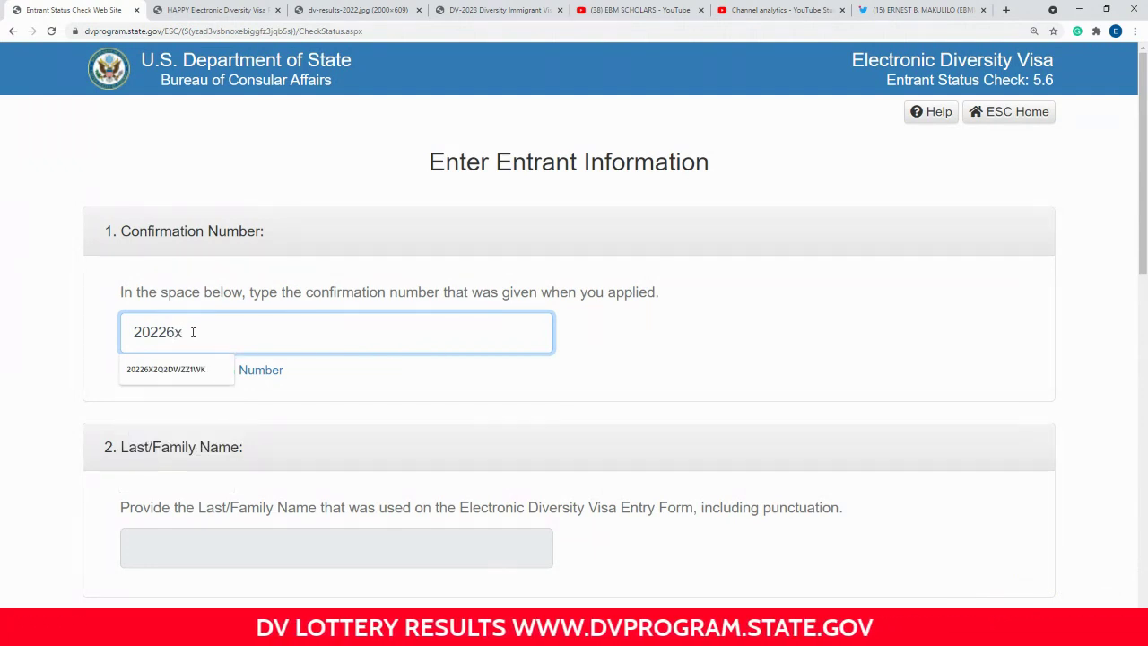
pyautogui.click(173, 368)
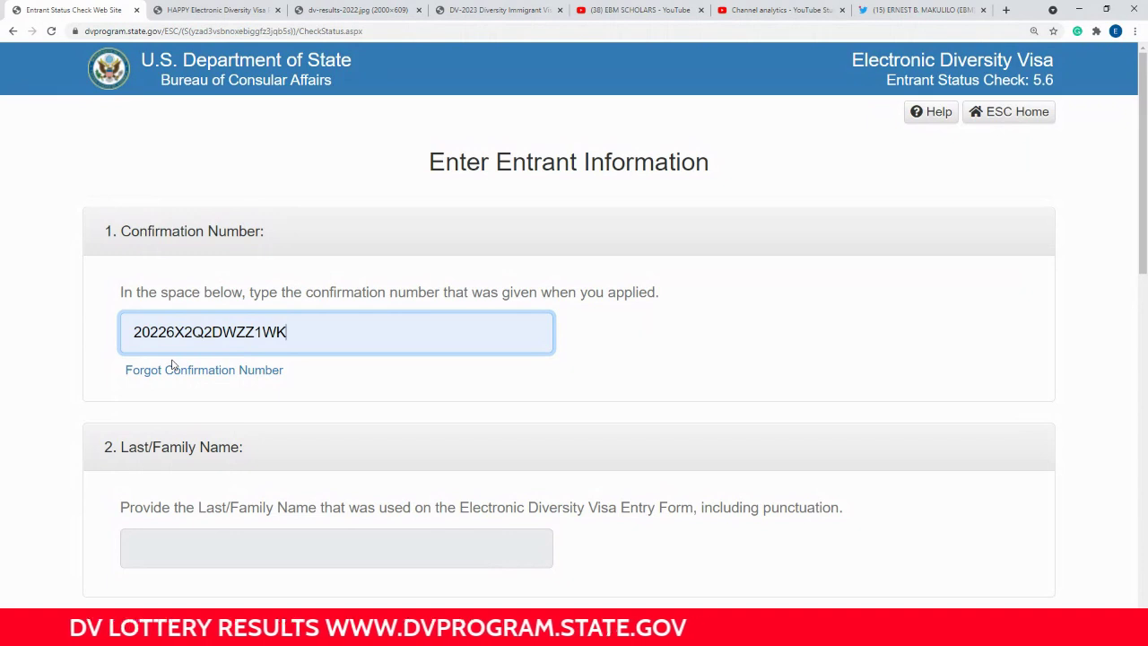
pyautogui.scroll(-2, 231, 434)
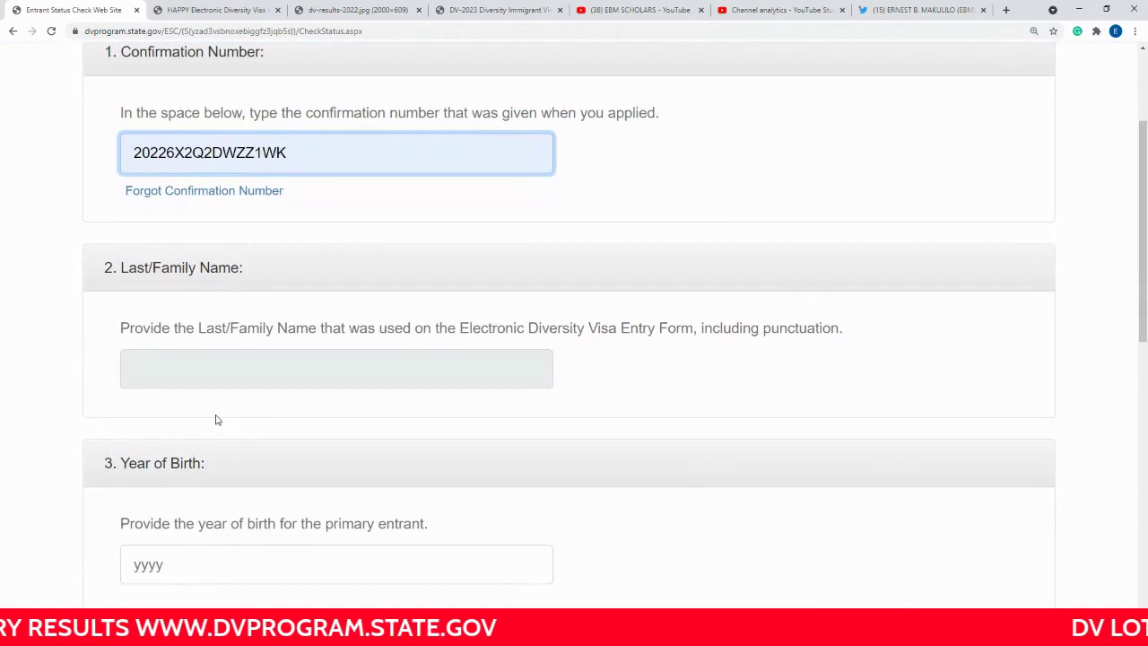
pyautogui.moveTo(300, 151); pyautogui.dragTo(88, 153)
pyautogui.rightClick(206, 149)
pyautogui.click(240, 192)
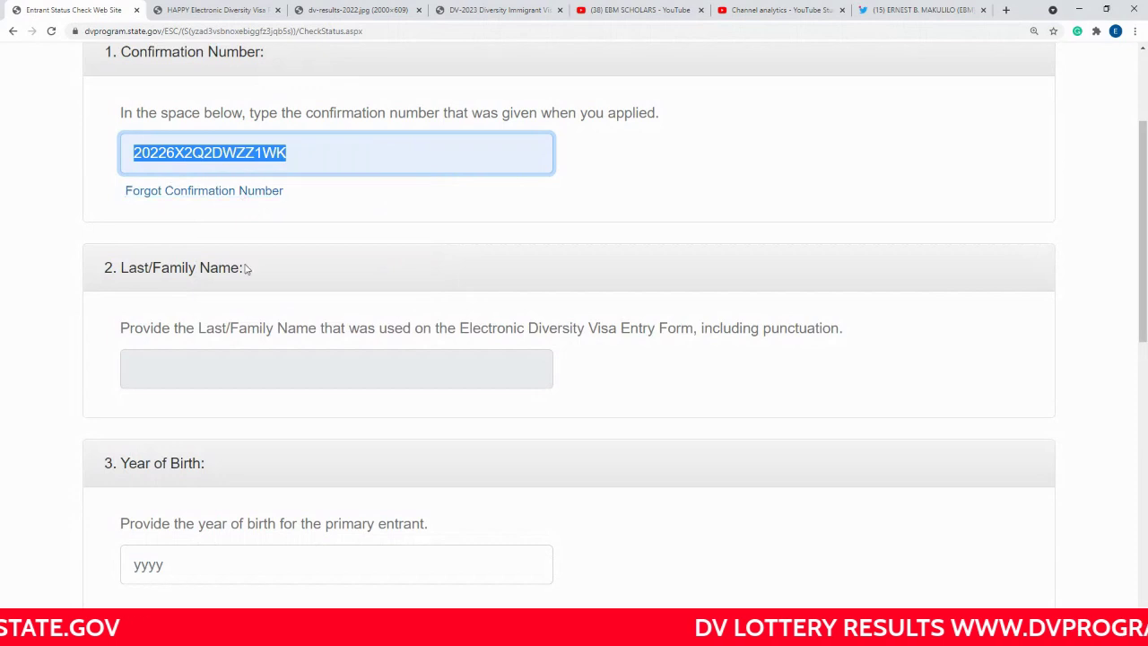
pyautogui.click(194, 368)
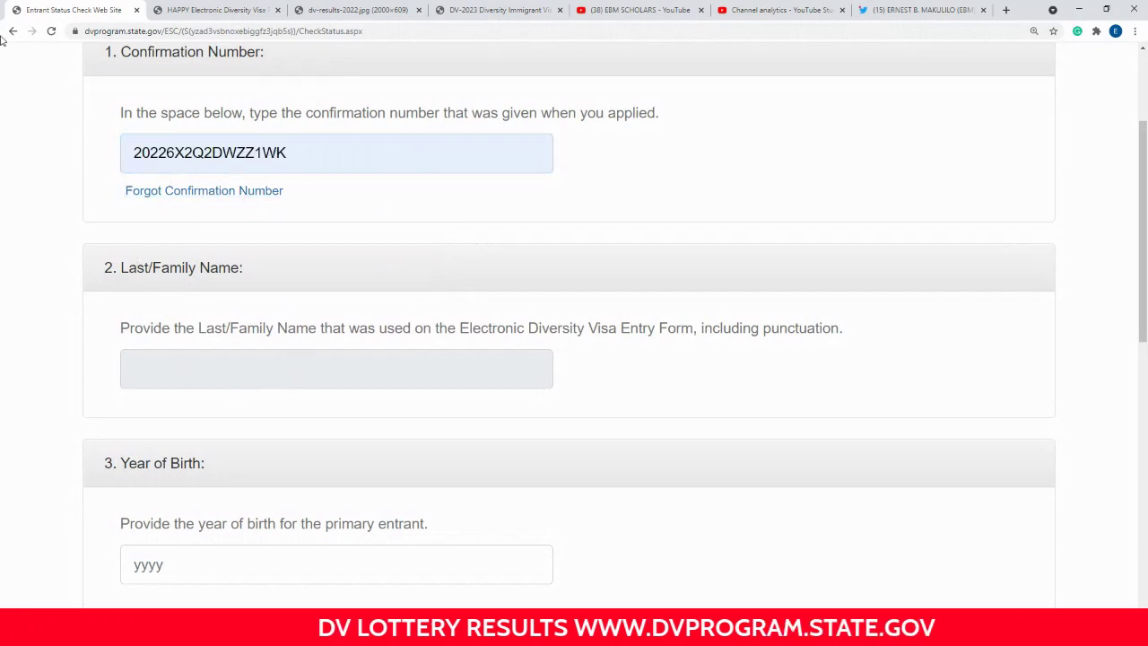
# Go back to the dvprogram.state.gov home page via the address bar.
pyautogui.click(372, 30)
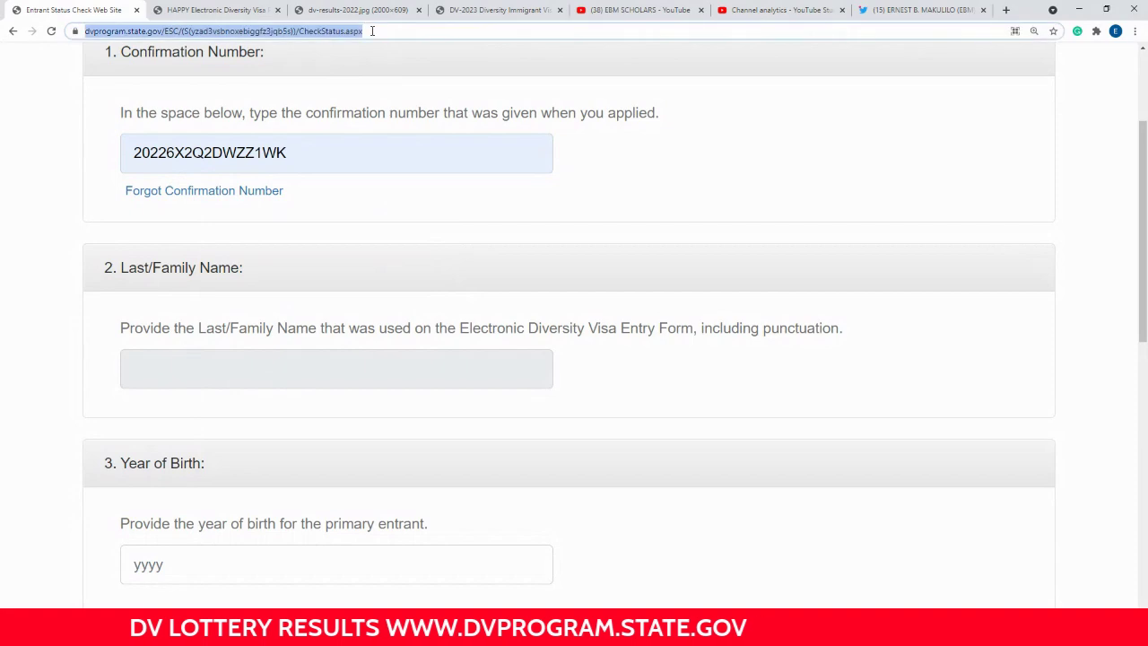
pyautogui.write('dv')
pyautogui.press('Return')
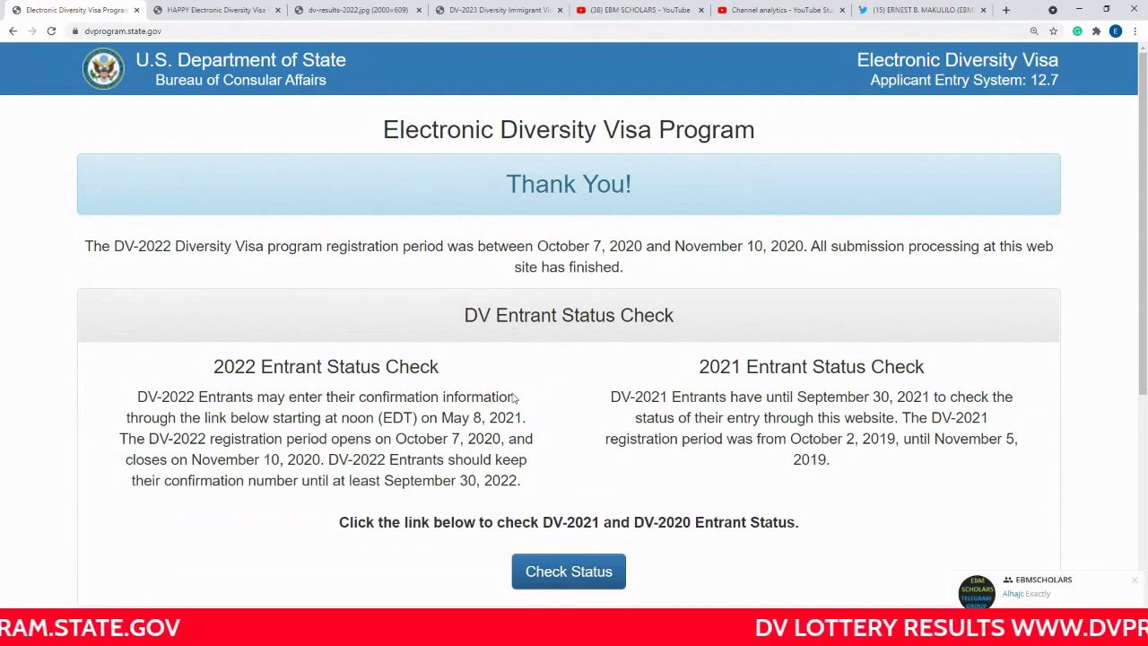
# Reopen Entrant Status Check, dismiss the chat notification, and continue to the entrant form.
pyautogui.click(569, 572)
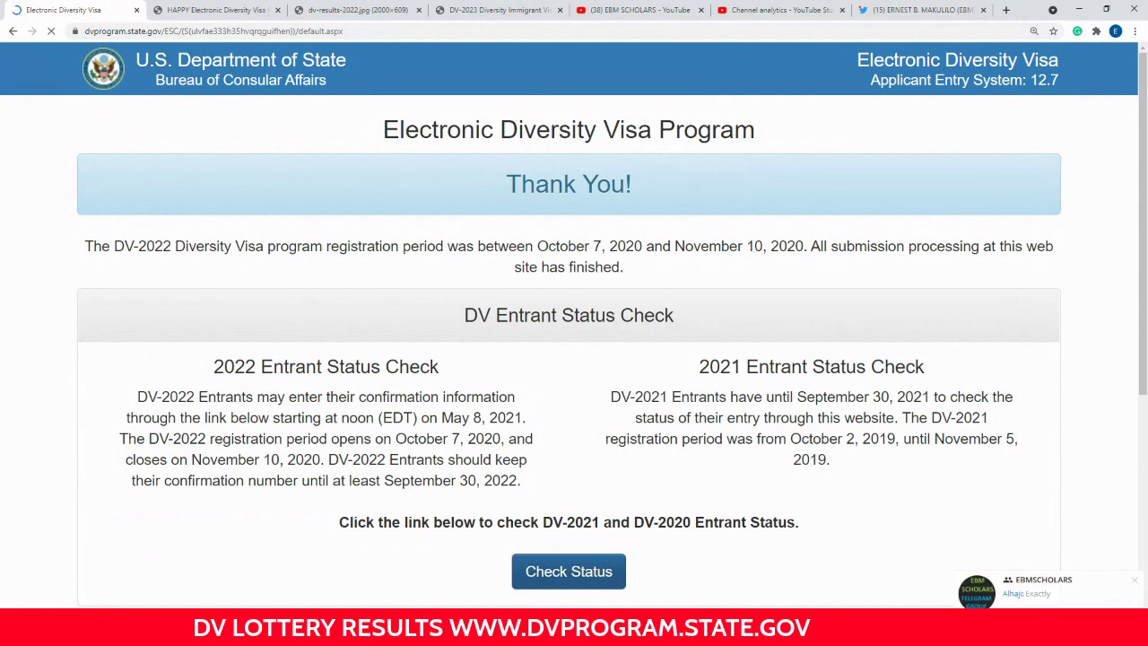
pyautogui.click(1135, 585)
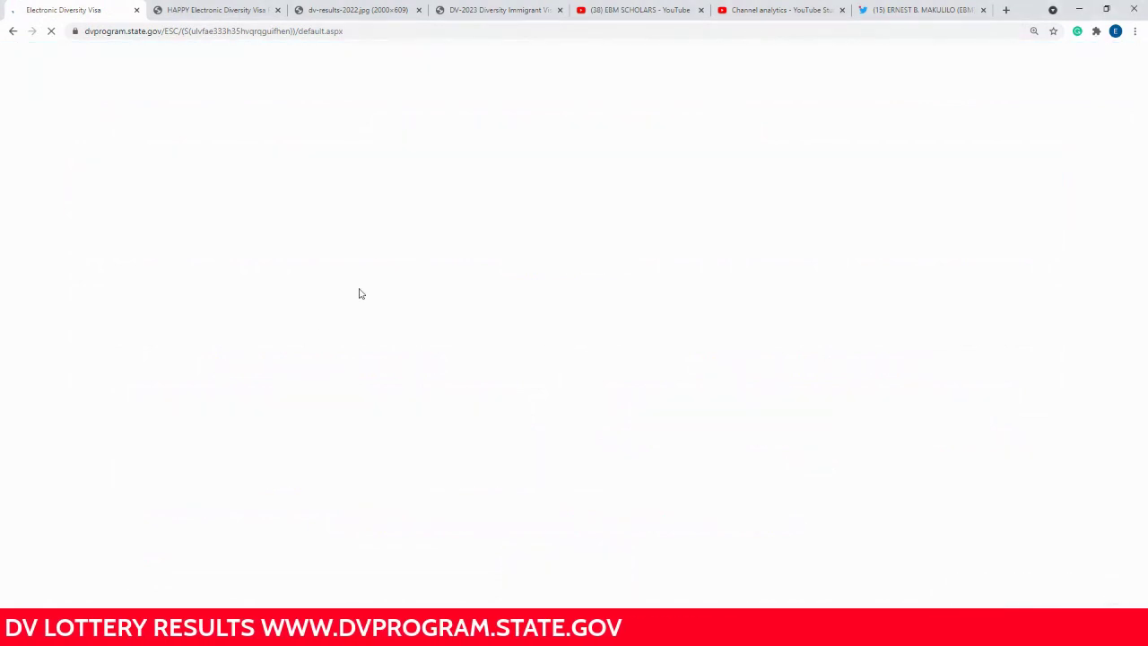
pyautogui.click(570, 441)
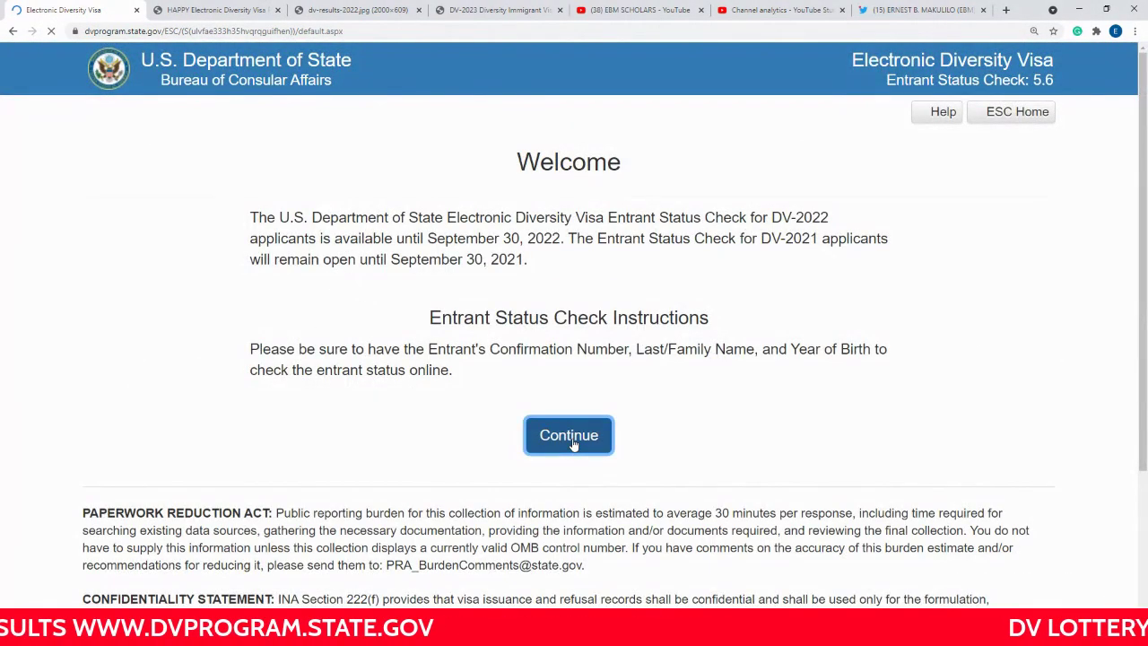
pyautogui.scroll(-2, 467, 427)
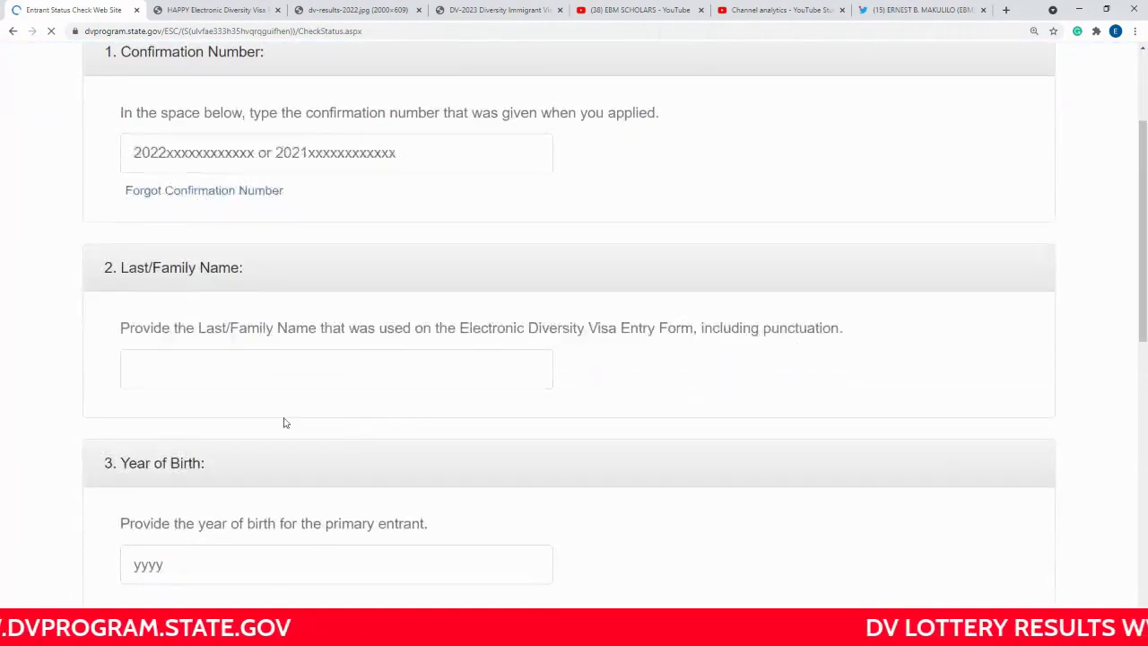
# Fill in the entrant's surname from the autofill suggestion, then bring up the confirmation PDF.
pyautogui.click(181, 368)
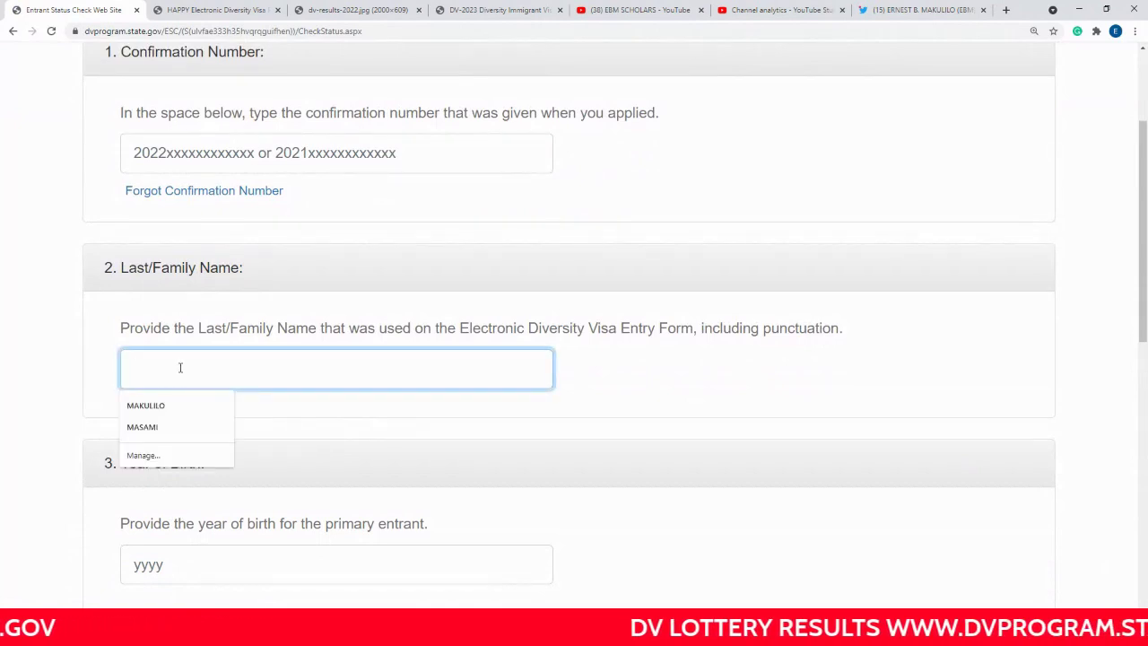
pyautogui.write('kibo')
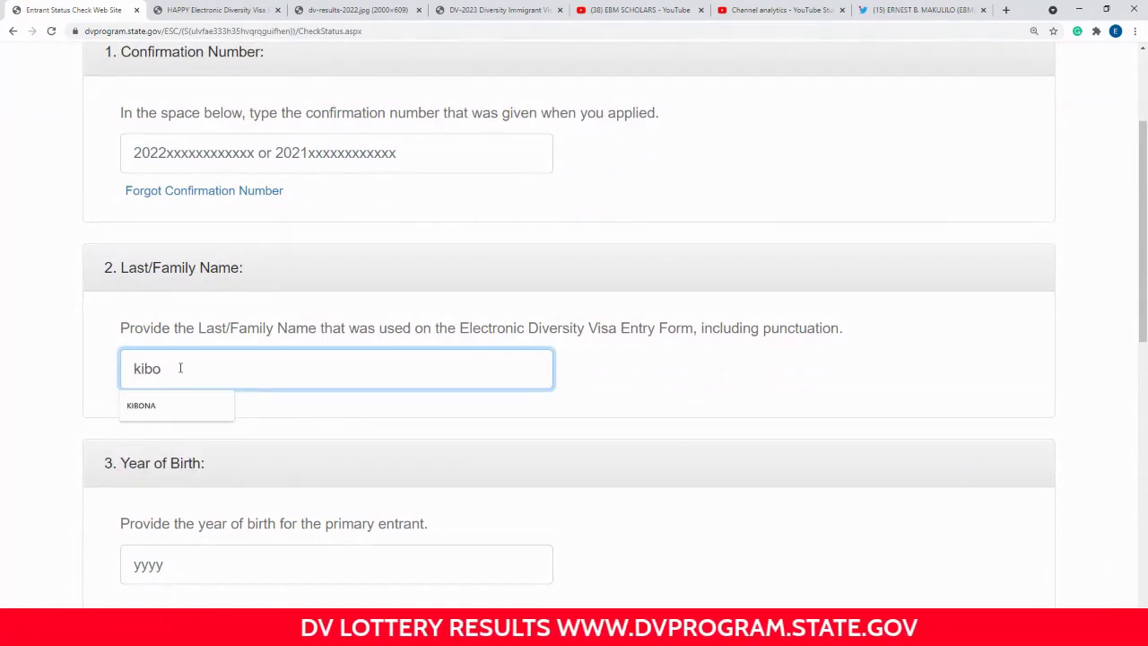
pyautogui.press('Down')
pyautogui.press('Return')
pyautogui.click(230, 8)
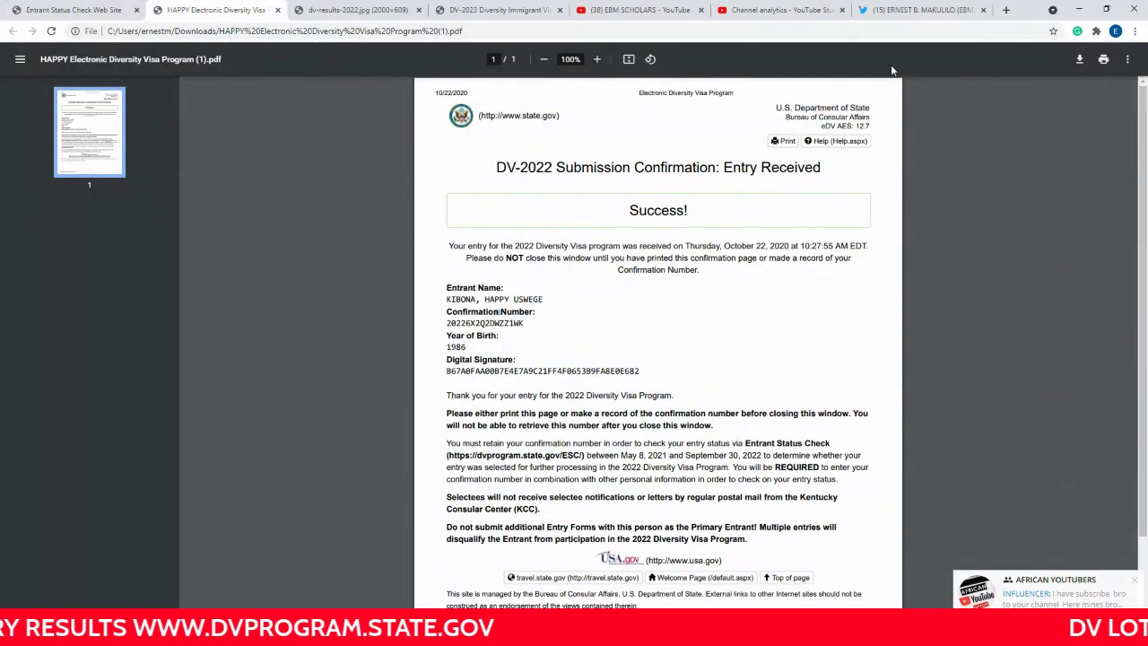
# Zoom the PDF in twice and highlight the surname in Entrant Name before returning to the form.
pyautogui.click(597, 59)
pyautogui.click(598, 59)
pyautogui.click(597, 59)
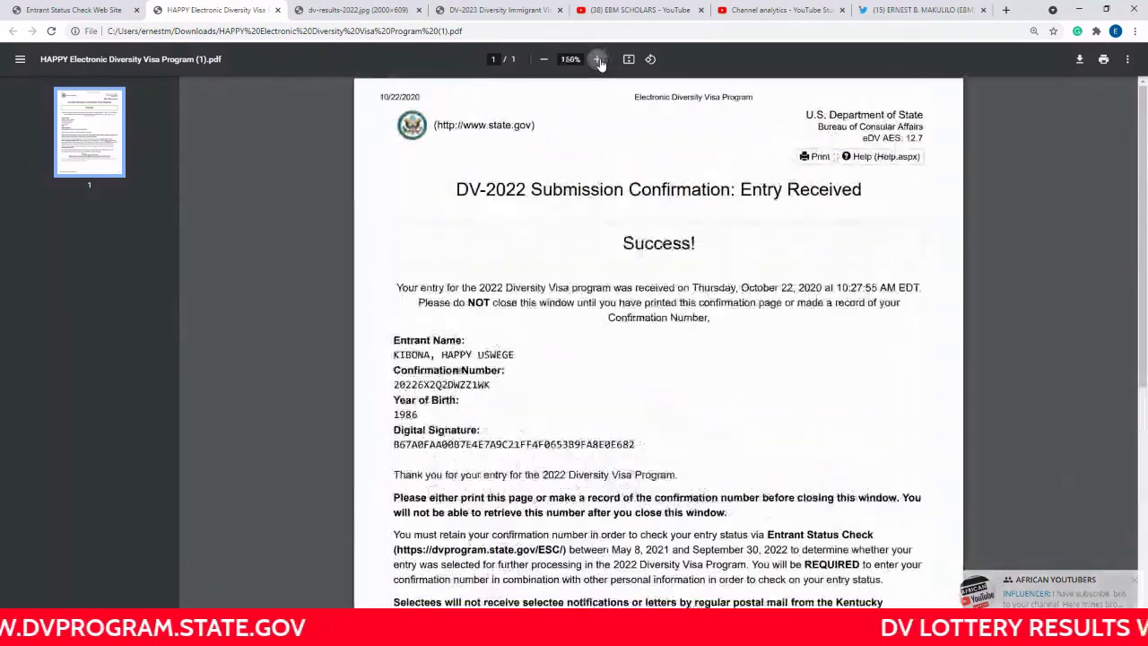
pyautogui.click(597, 60)
pyautogui.click(597, 59)
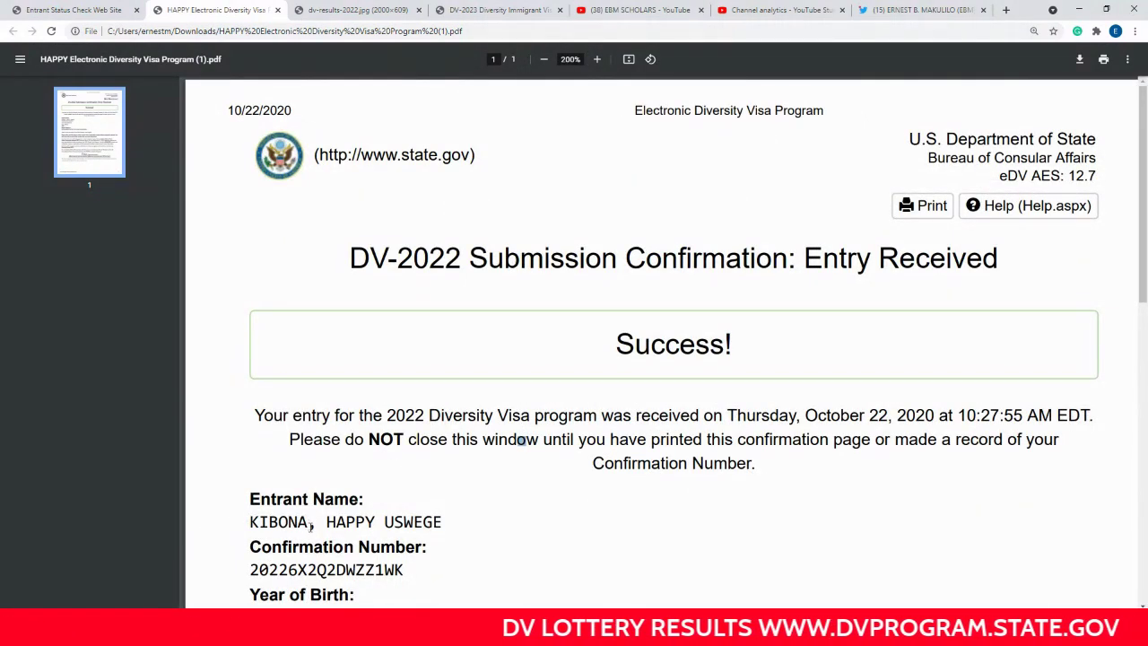
pyautogui.moveTo(310, 526); pyautogui.dragTo(252, 522)
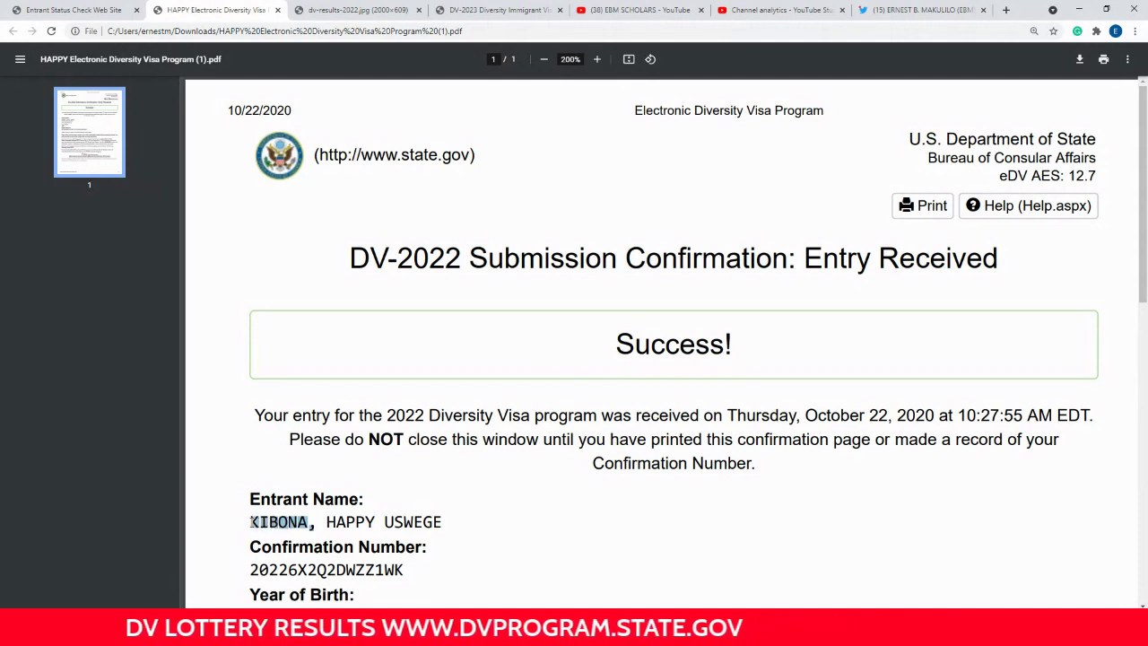
pyautogui.click(313, 525)
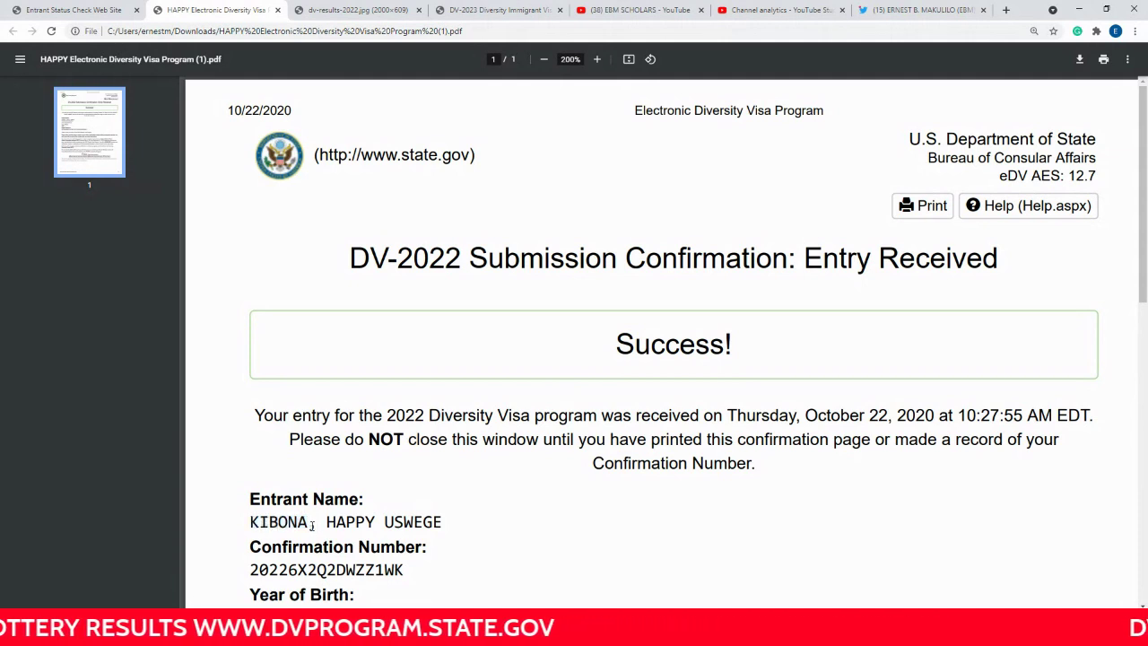
pyautogui.moveTo(316, 526); pyautogui.dragTo(248, 523)
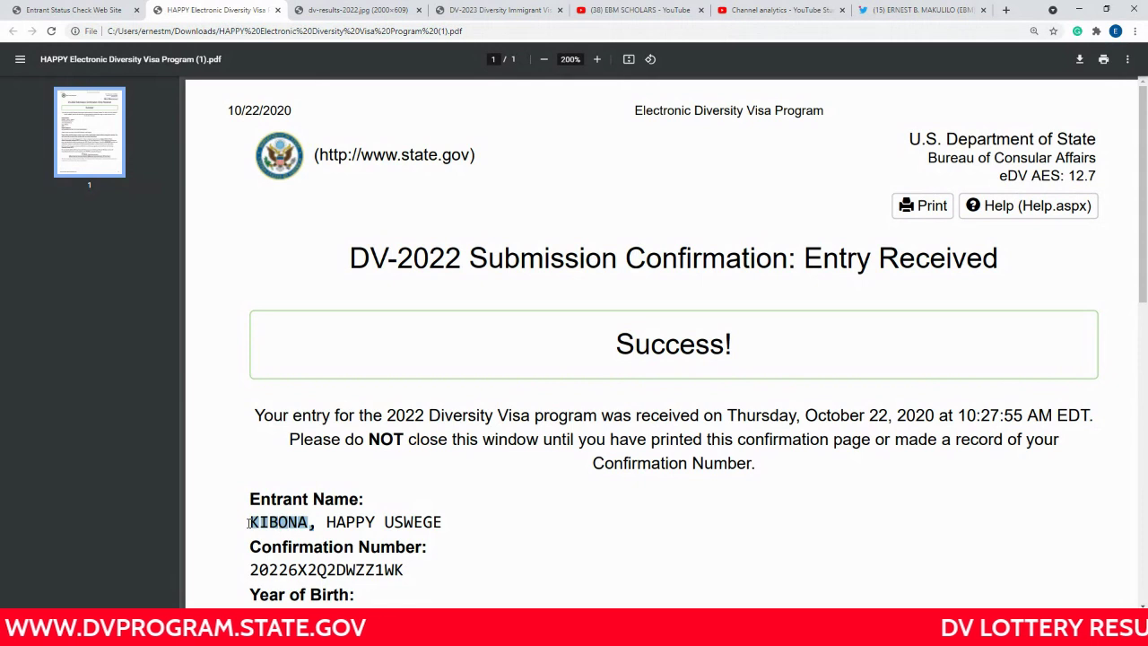
pyautogui.click(308, 524)
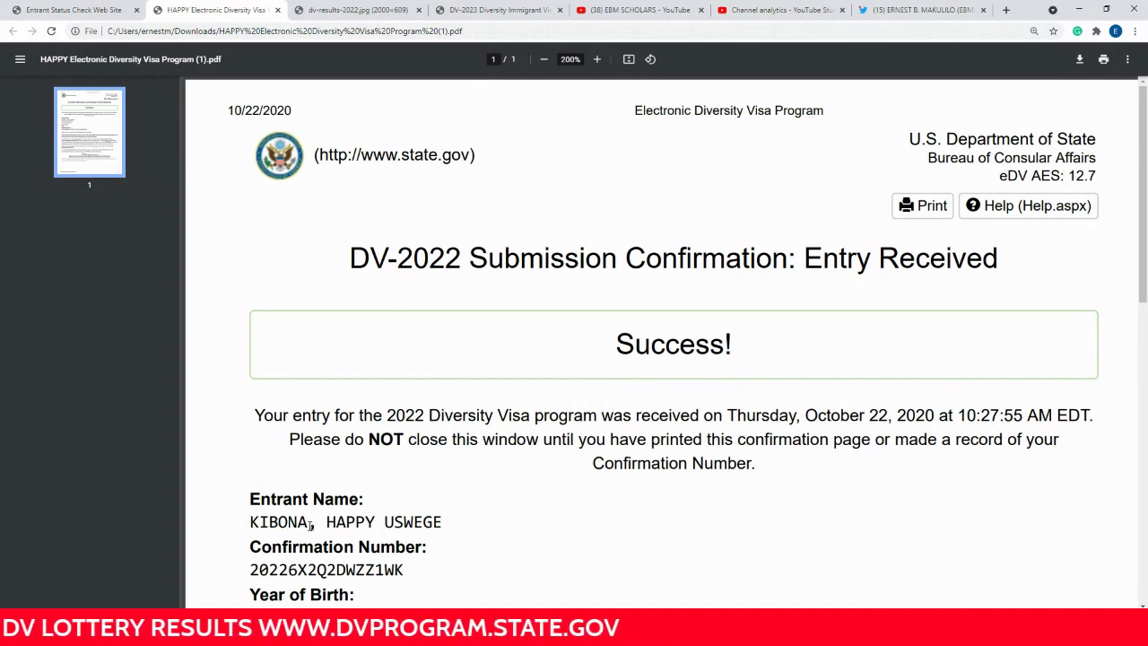
pyautogui.moveTo(306, 522); pyautogui.dragTo(256, 522)
pyautogui.click(73, 10)
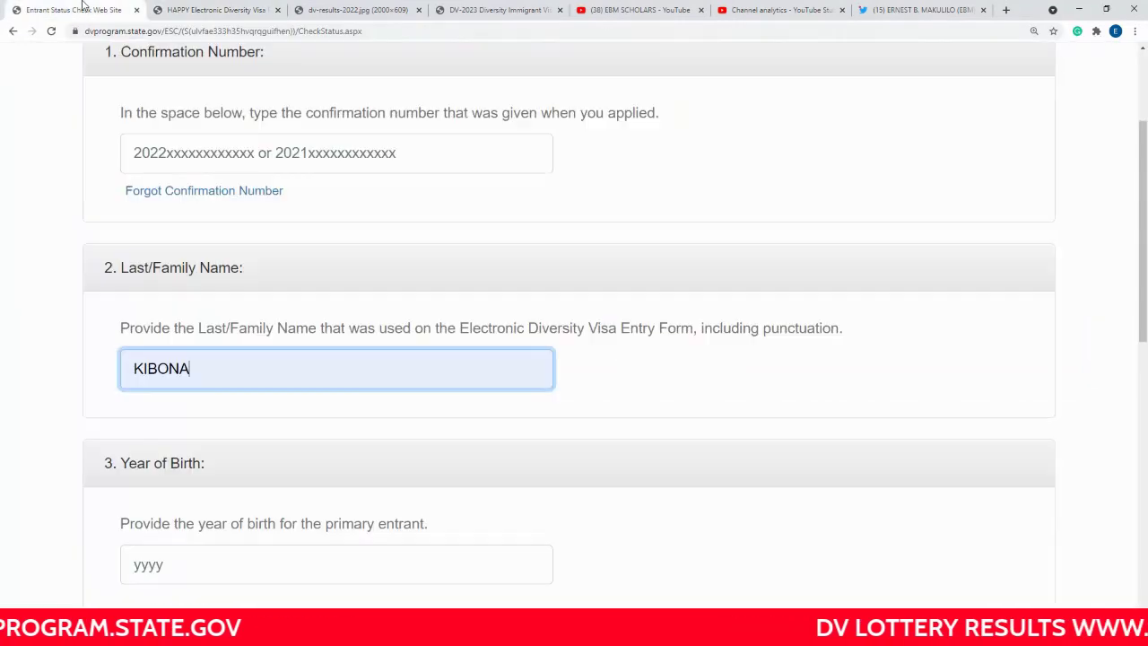
# Paste the copied confirmation number and look up the birth year on the confirmation PDF.
pyautogui.click(218, 148)
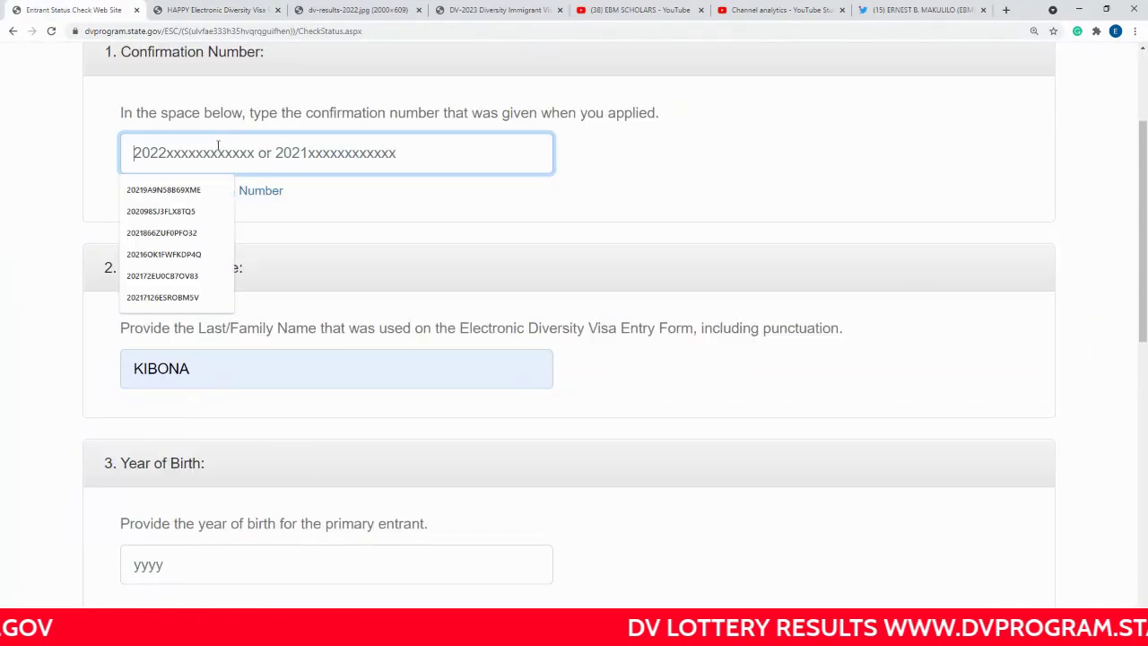
pyautogui.write('20226X2Q2DWZZ1WK')
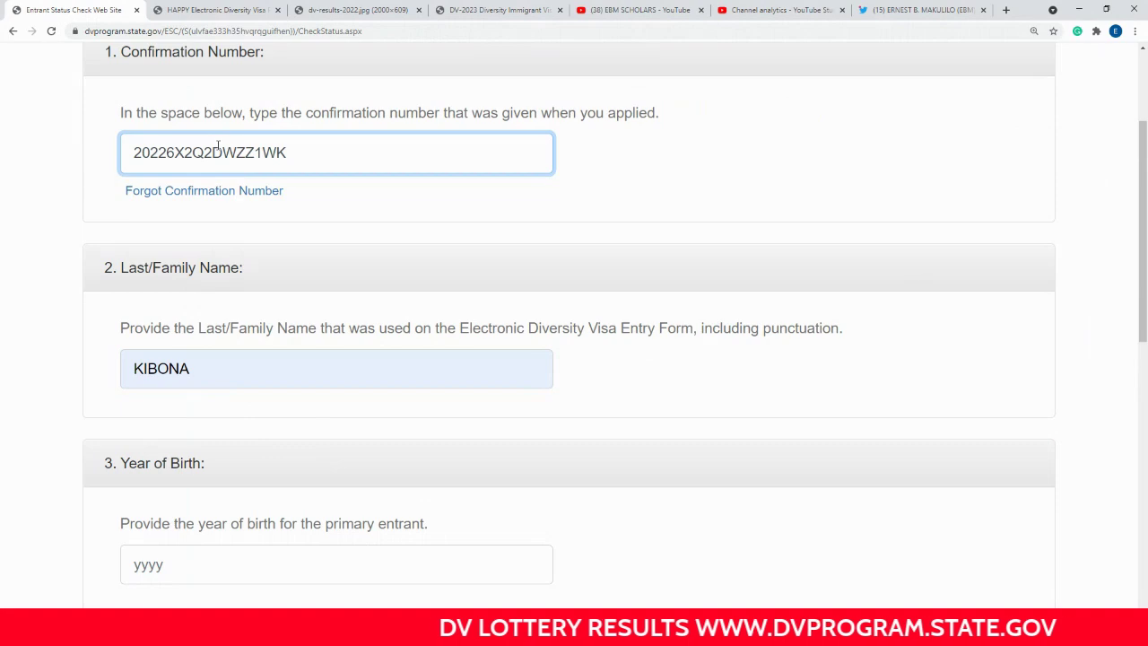
pyautogui.scroll(-2, 399, 403)
pyautogui.click(211, 390)
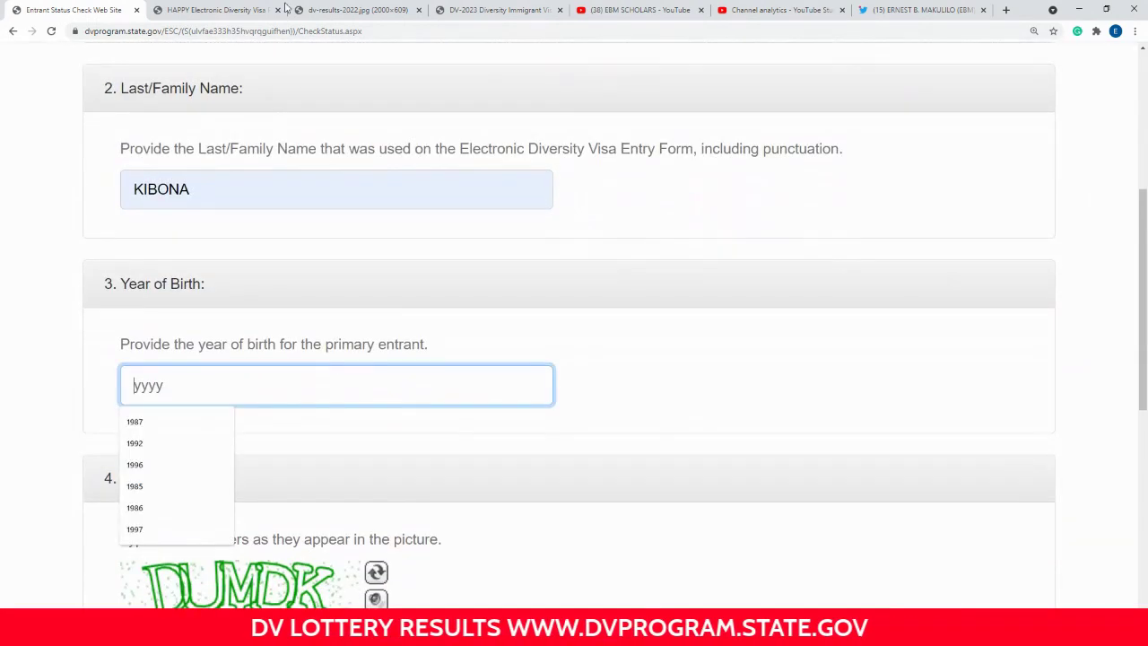
pyautogui.click(215, 10)
pyautogui.scroll(-3, 542, 343)
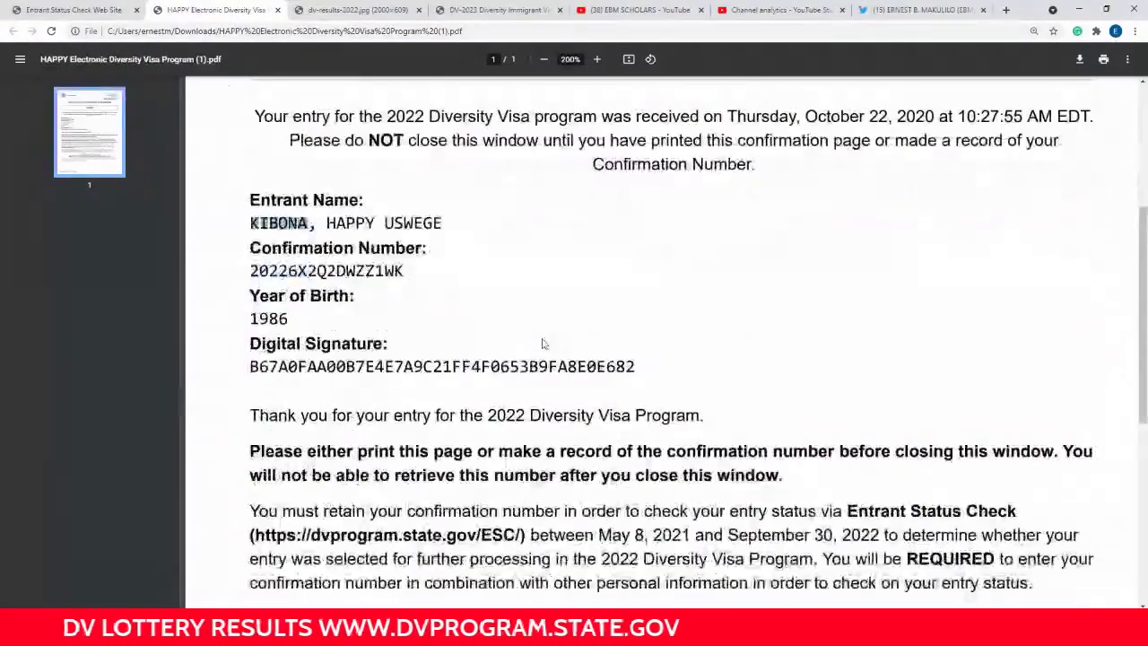
pyautogui.click(72, 10)
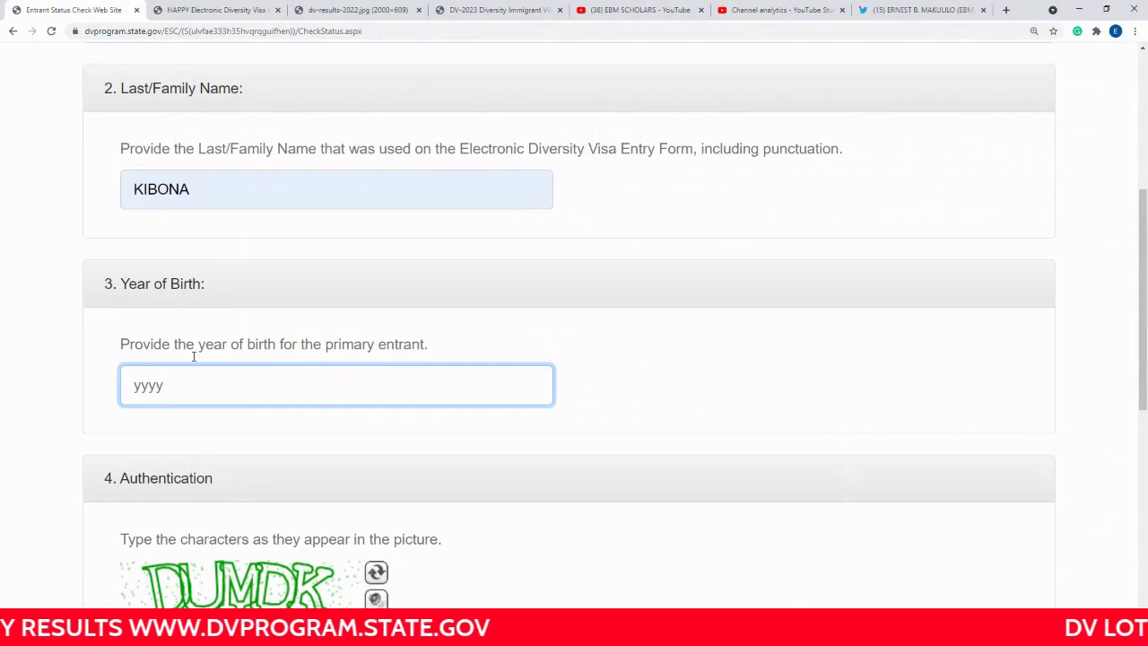
# Enter birth year 1986 and the verification characters, then submit the status check.
pyautogui.write('1986')
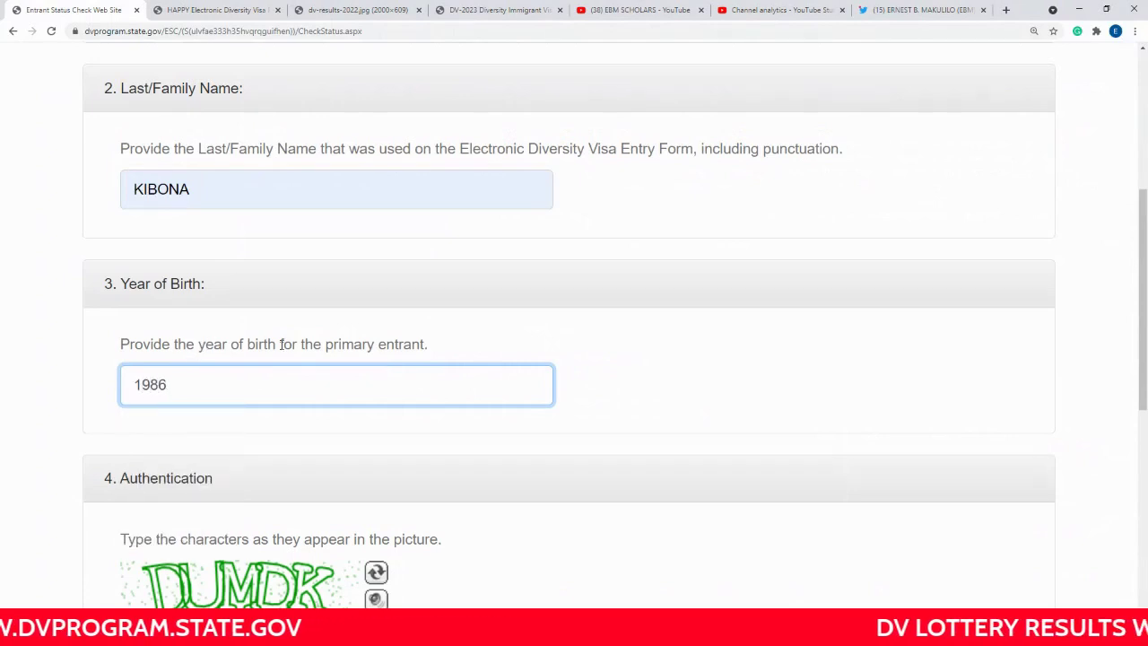
pyautogui.scroll(-2, 395, 404)
pyautogui.click(180, 476)
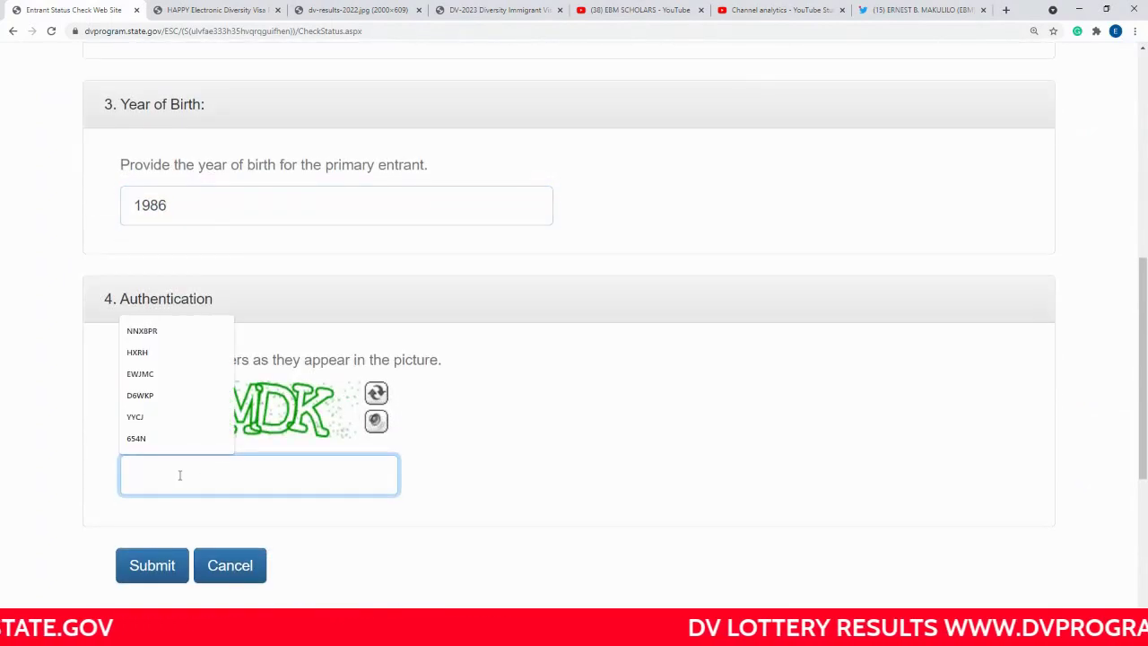
pyautogui.write('DUM')
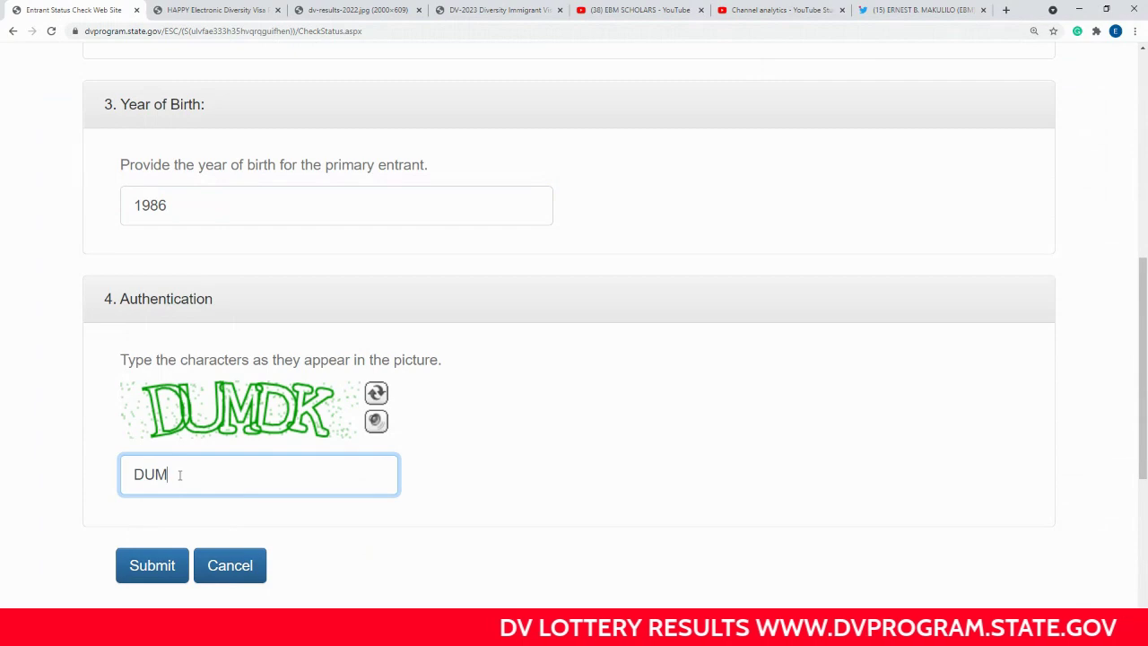
pyautogui.write('DK')
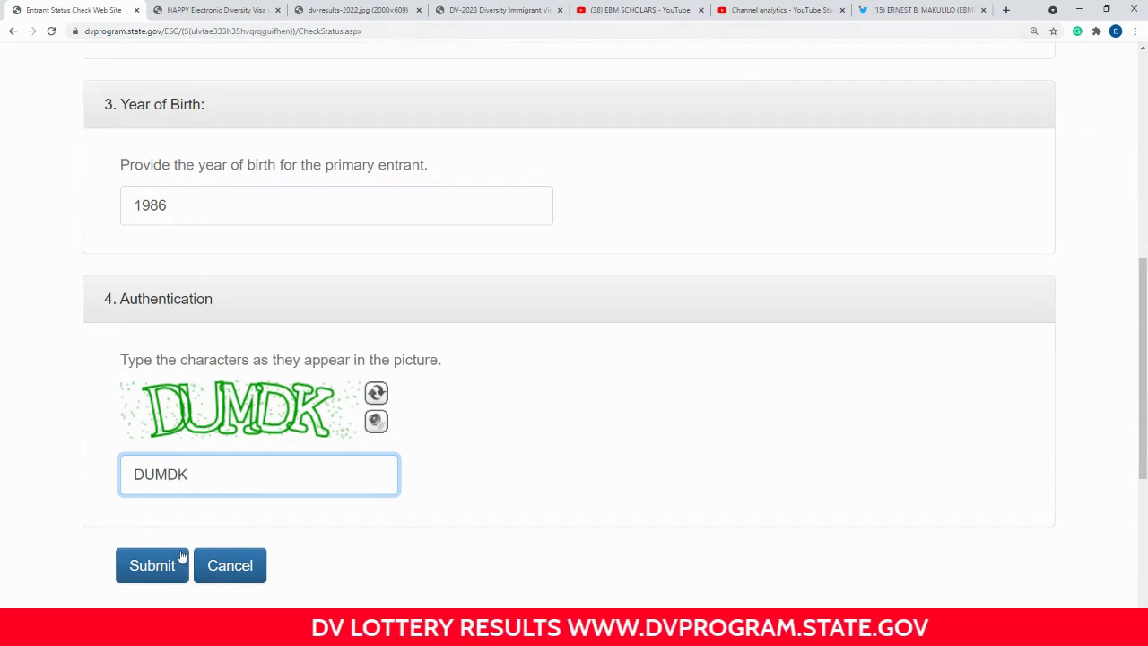
pyautogui.click(169, 567)
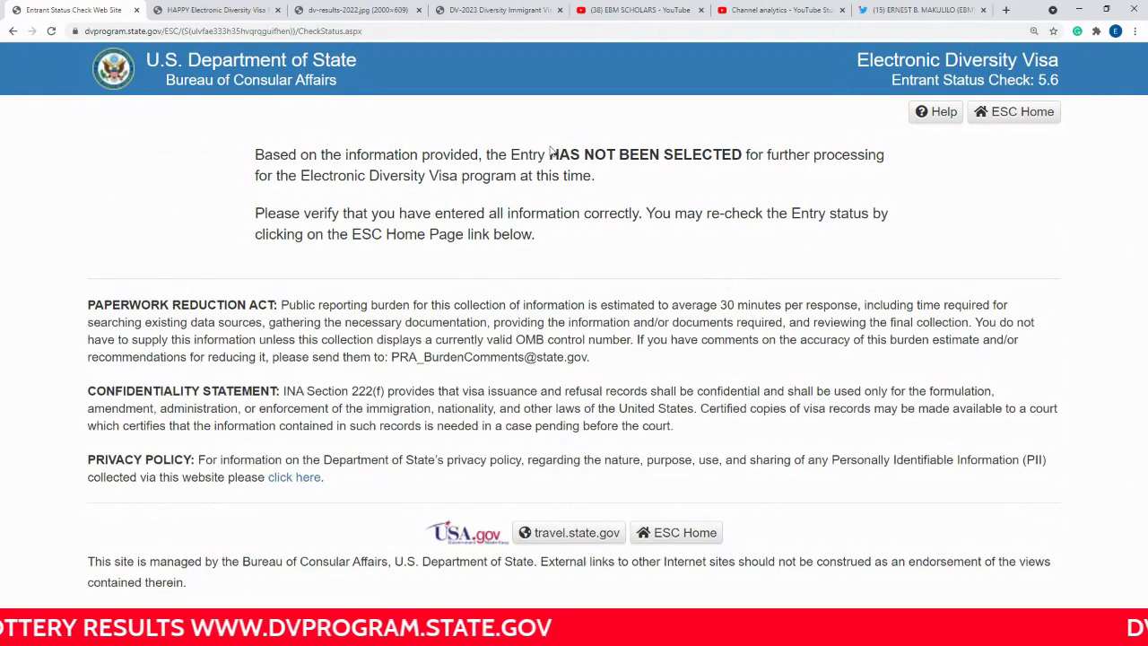
# Highlight the 'HAS NOT BEEN SELECTED' phrase on the result page, then clear the highlight.
pyautogui.moveTo(553, 155); pyautogui.dragTo(742, 154)
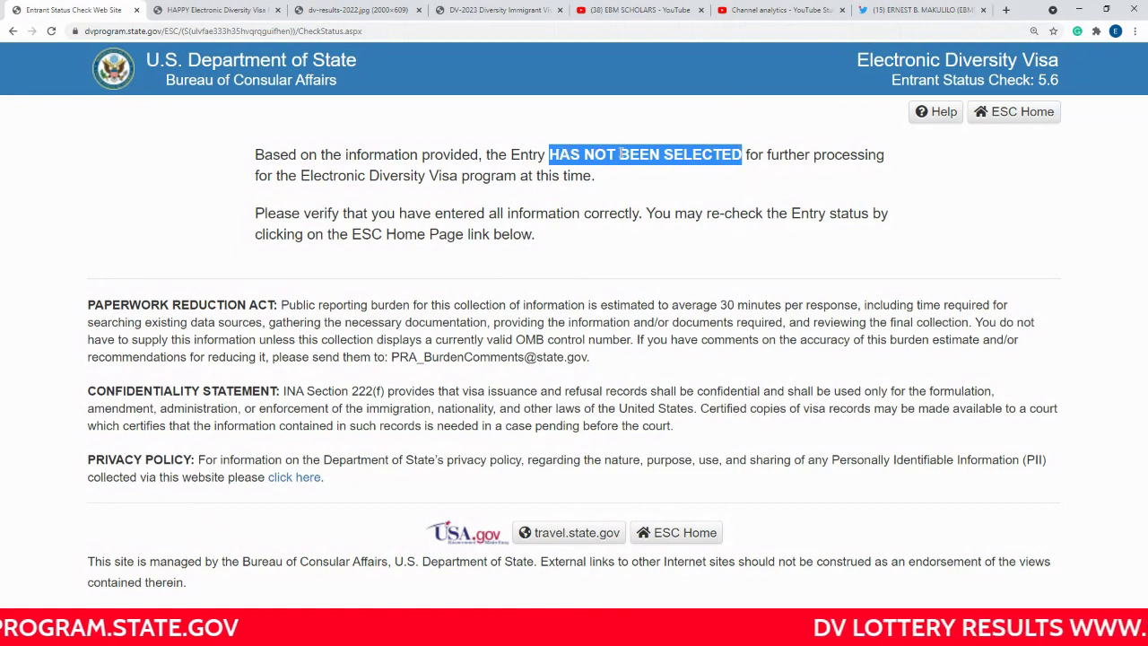
pyautogui.click(663, 154)
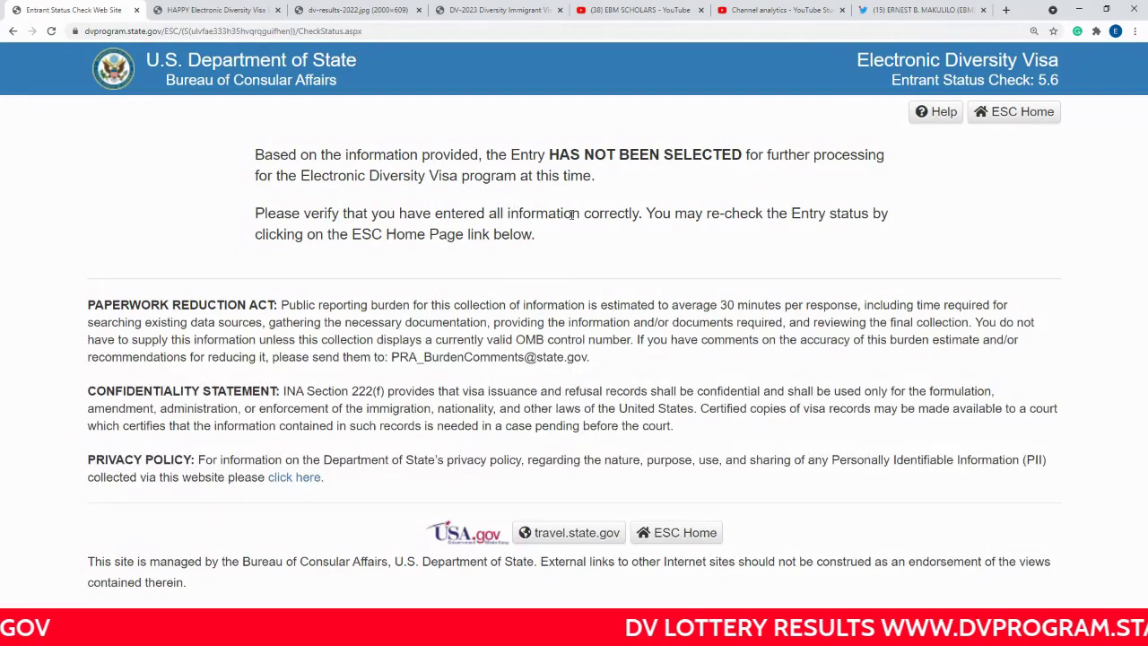